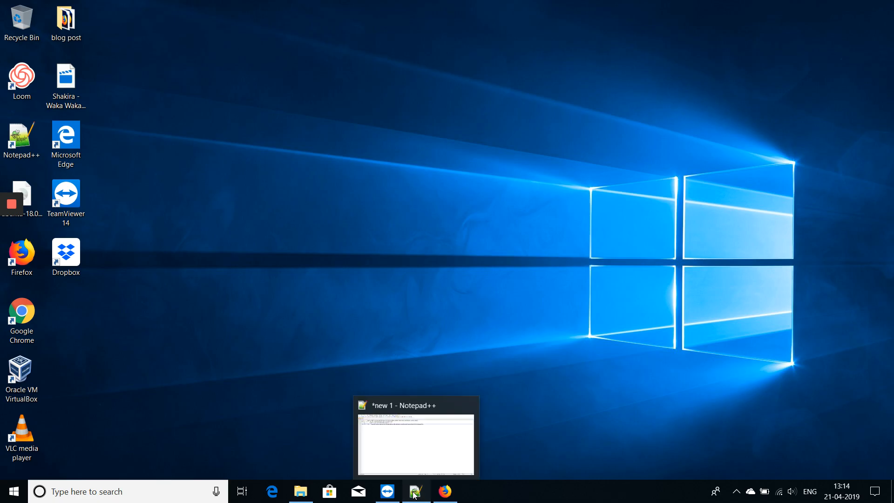
- Review the download links in the open Notepad++ note, and launch the jdk-8u211-windows-x64 installer from the Downloads folder
{"action": "left_click", "coordinate": [414, 492]}
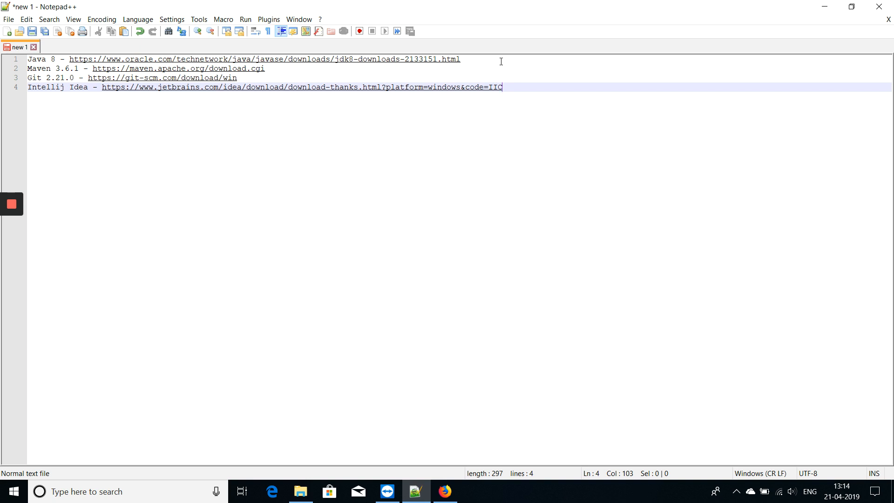
{"action": "left_click", "coordinate": [826, 7]}
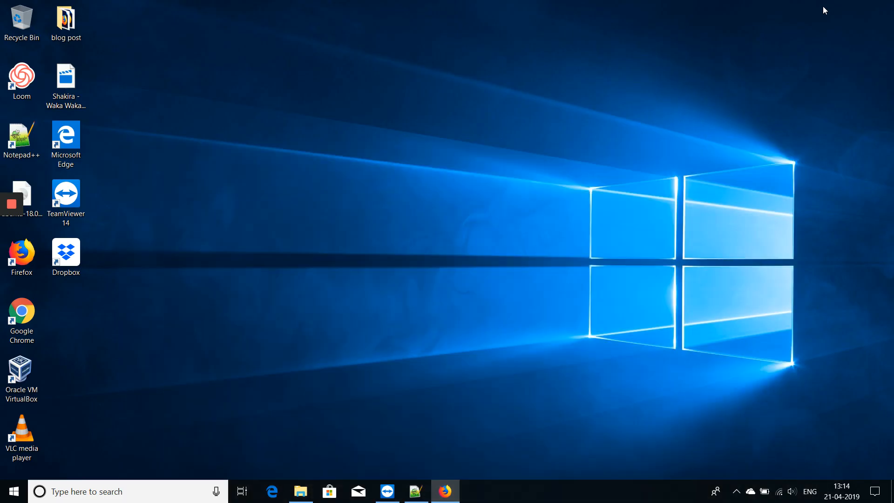
{"action": "left_click", "coordinate": [301, 490]}
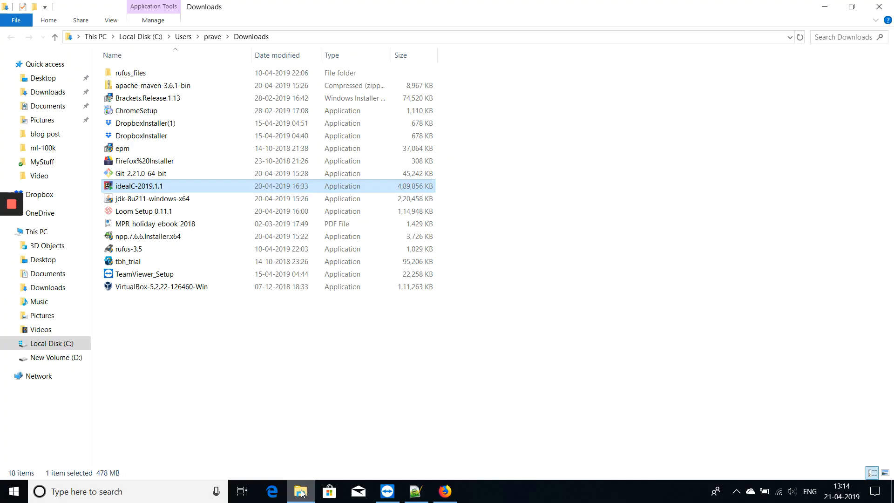
{"action": "left_click", "coordinate": [172, 201]}
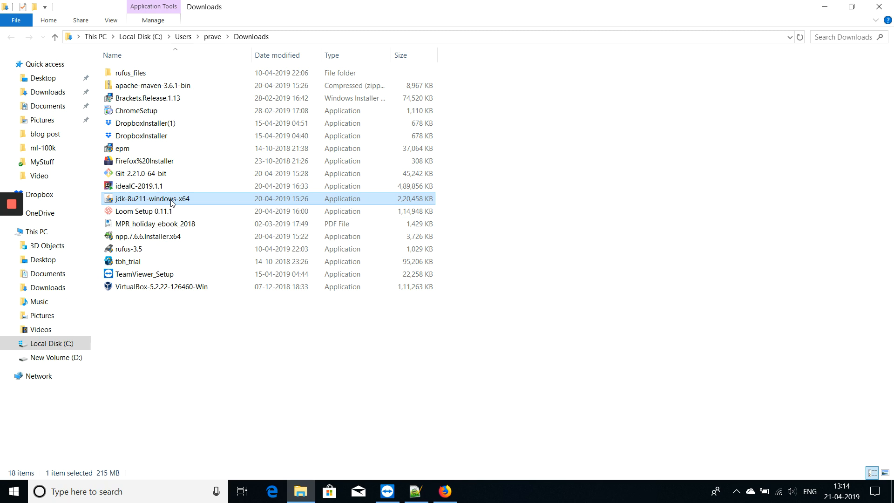
{"action": "double_click", "coordinate": [172, 201]}
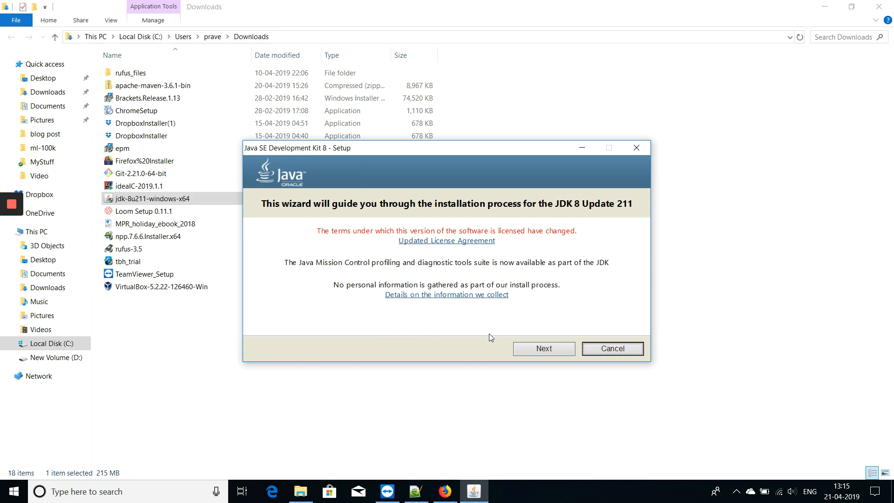
- Install JDK 8 Update 211 with the default features and destination folders, and close the finished installer
{"action": "left_click", "coordinate": [540, 348]}
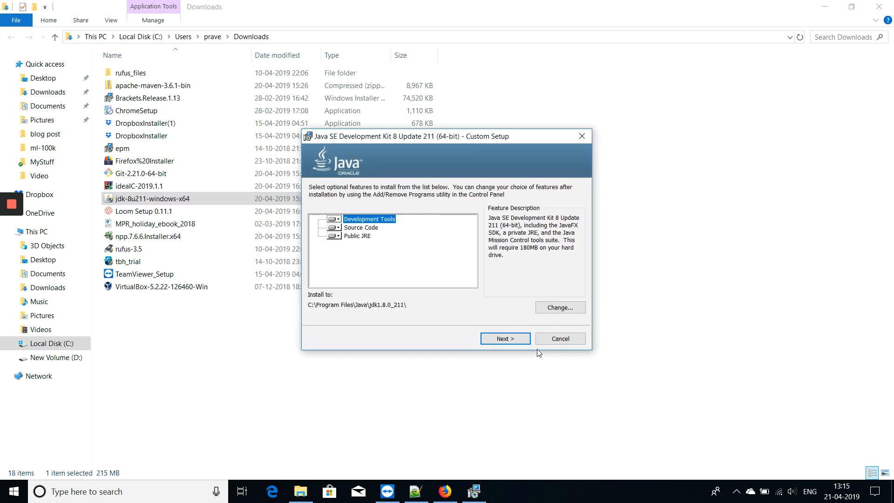
{"action": "left_click", "coordinate": [505, 339]}
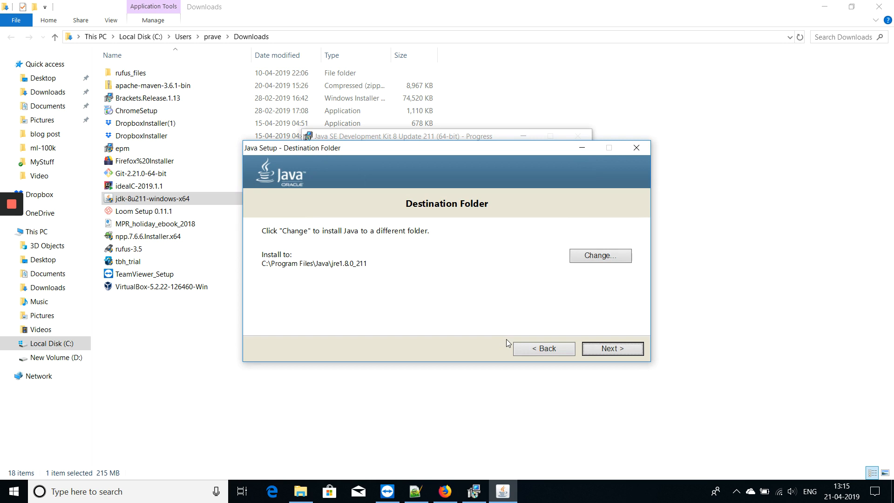
{"action": "left_click", "coordinate": [624, 352]}
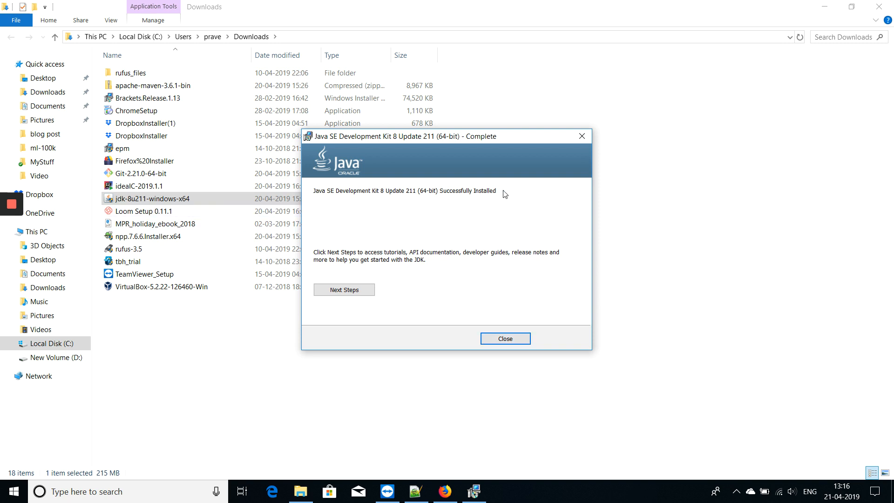
{"action": "left_click", "coordinate": [505, 338]}
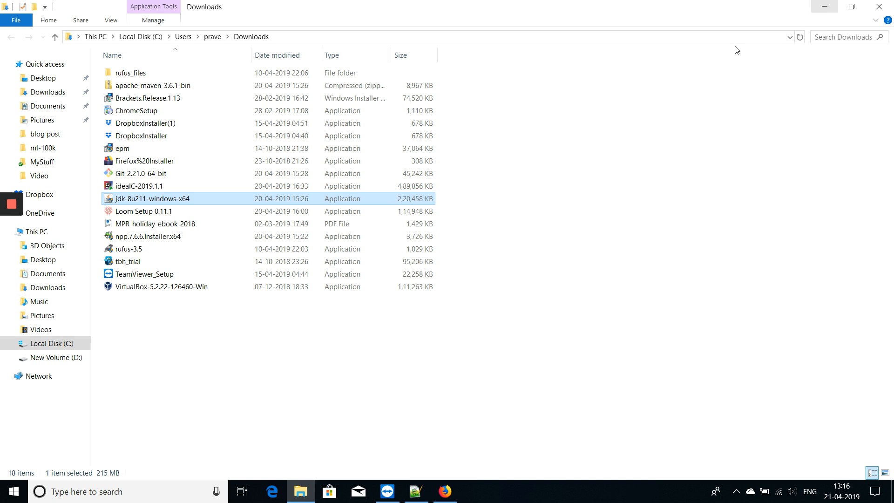
- Open the Environment Variables settings from the advanced system properties of This PC
{"action": "left_click", "coordinate": [41, 232]}
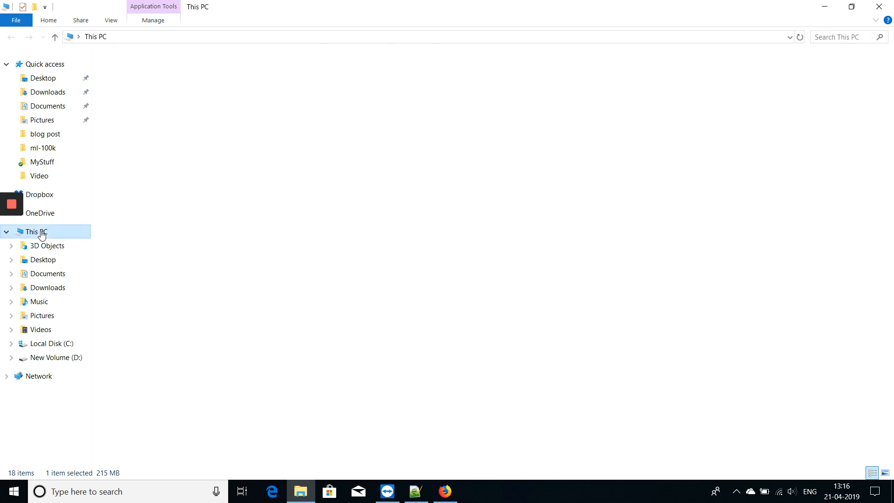
{"action": "right_click", "coordinate": [41, 232]}
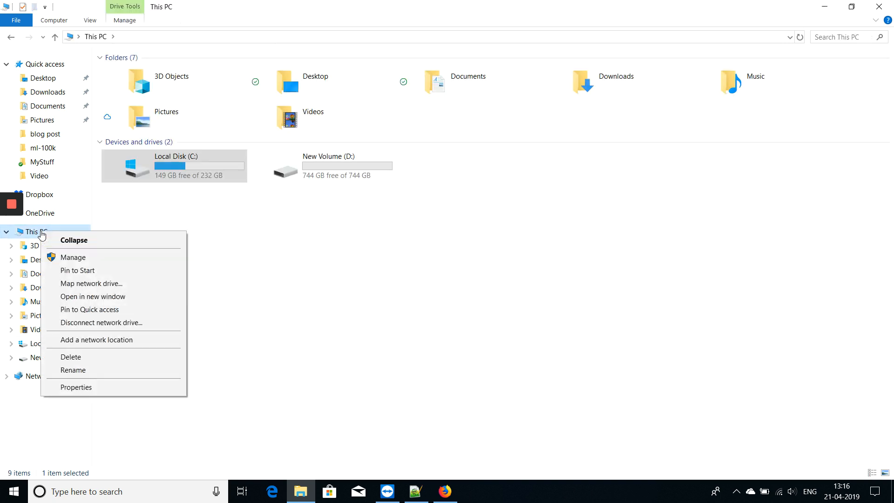
{"action": "left_click", "coordinate": [98, 391]}
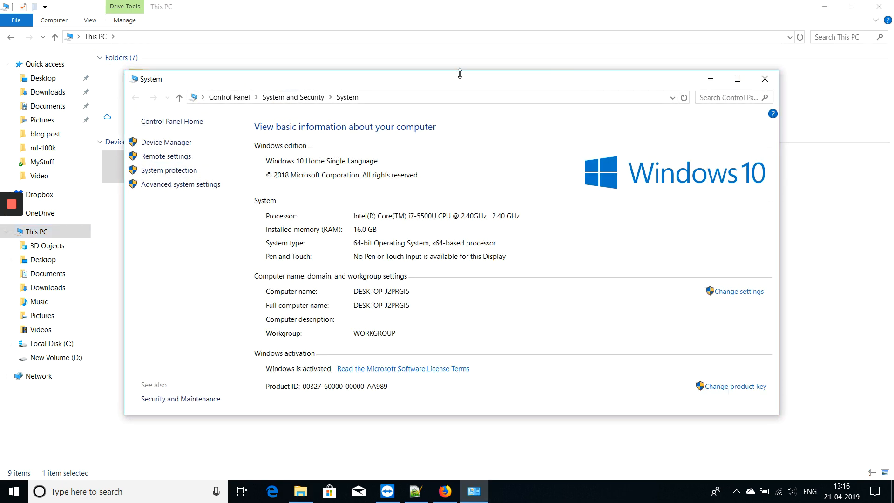
{"action": "left_click_drag", "start_coordinate": [460, 73], "coordinate": [529, 56]}
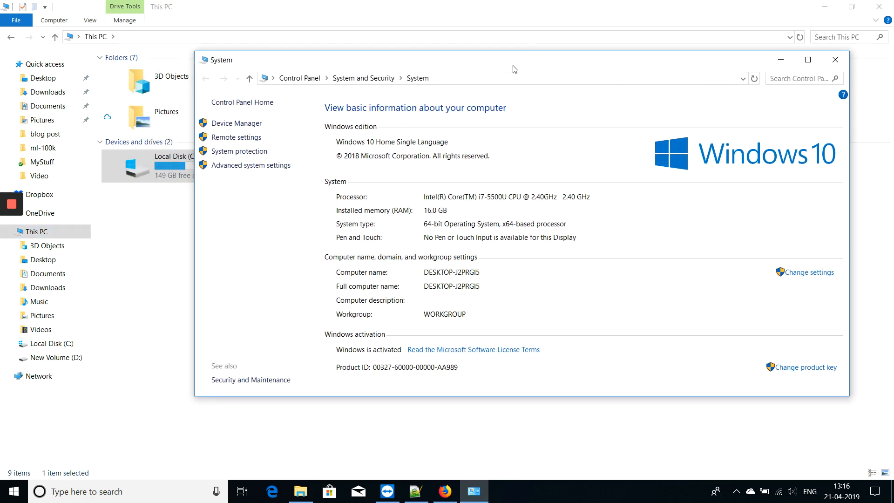
{"action": "left_click", "coordinate": [267, 168]}
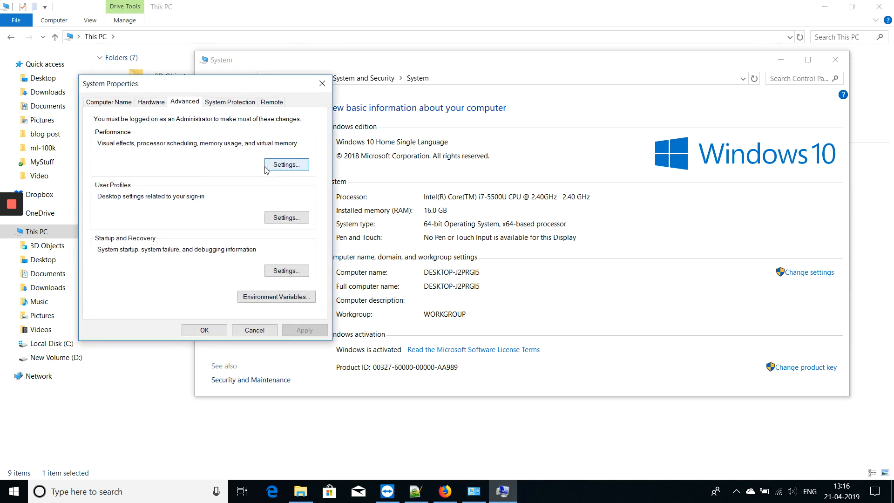
{"action": "left_click", "coordinate": [293, 296]}
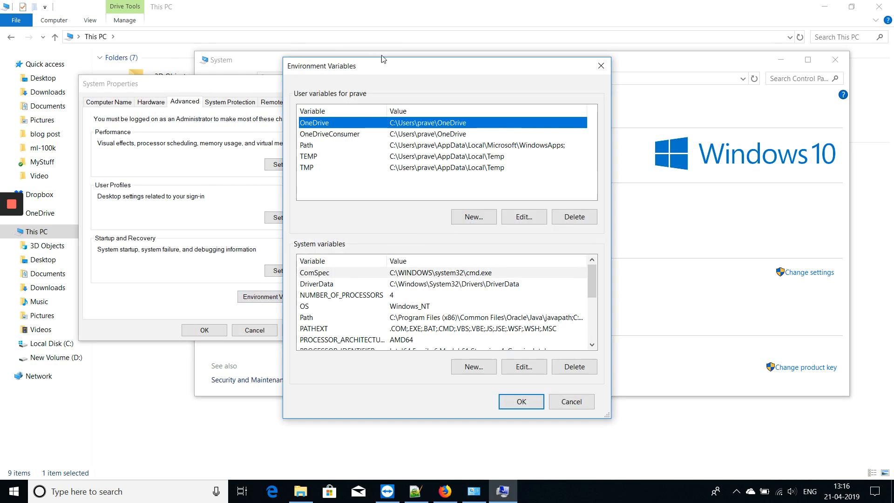
{"action": "left_click_drag", "start_coordinate": [388, 68], "coordinate": [578, 74]}
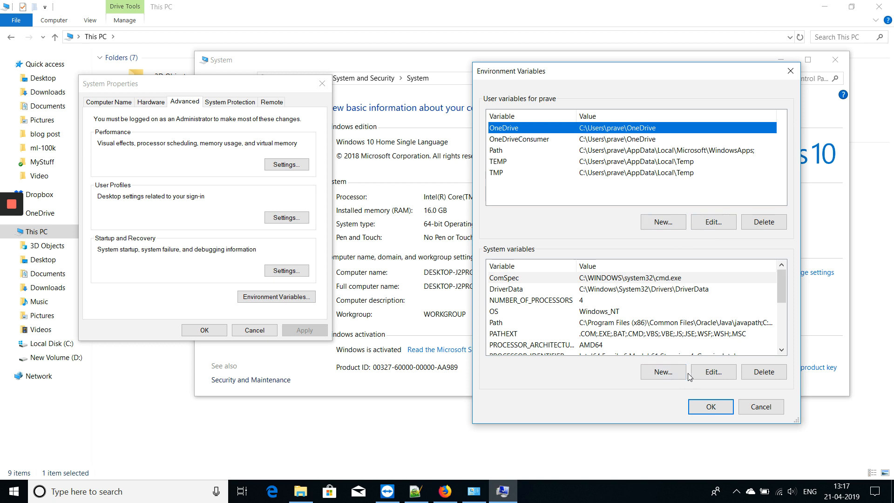
- Start a new system variable named JAVA_HOME
{"action": "left_click", "coordinate": [671, 372]}
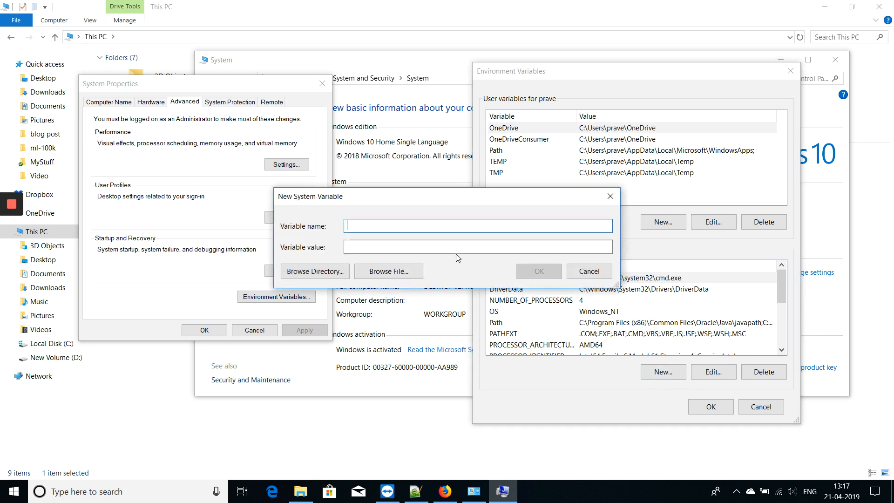
{"action": "type", "text": "JAVA_HOME"}
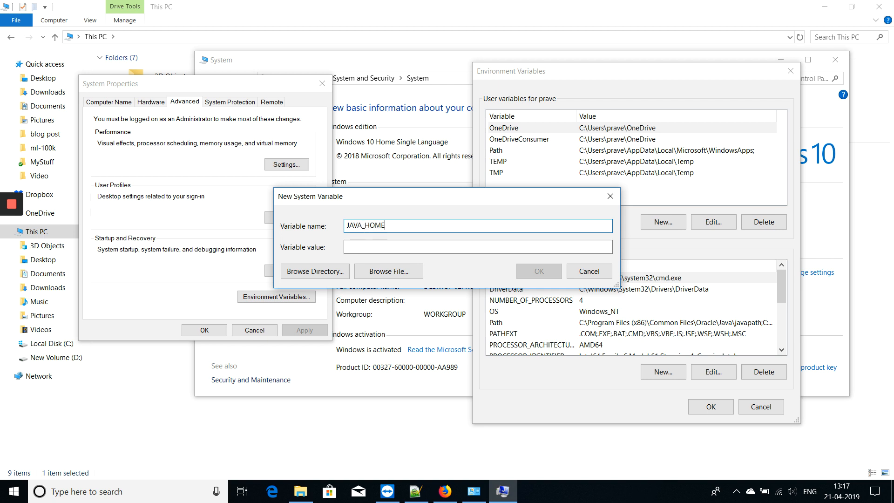
{"action": "key", "text": "Tab"}
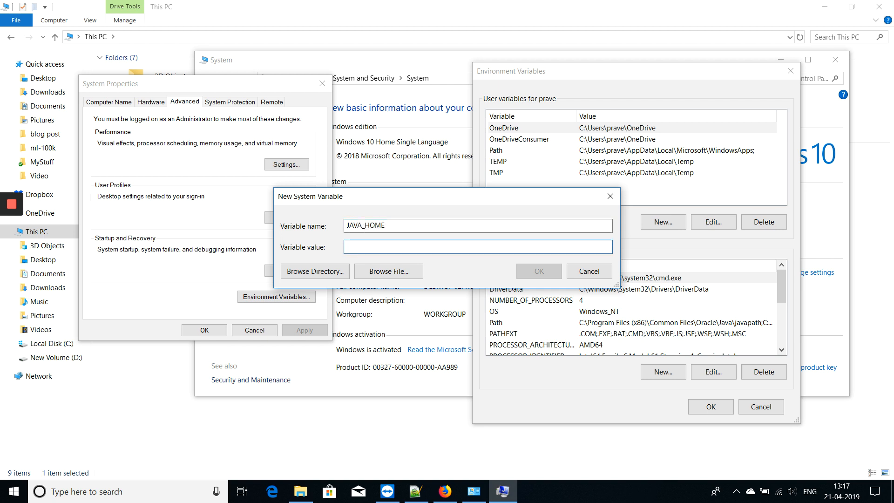
- Find the jdk1.8.0_211 folder under C:\Program Files\Java in File Explorer and copy its full path
{"action": "left_click", "coordinate": [301, 492]}
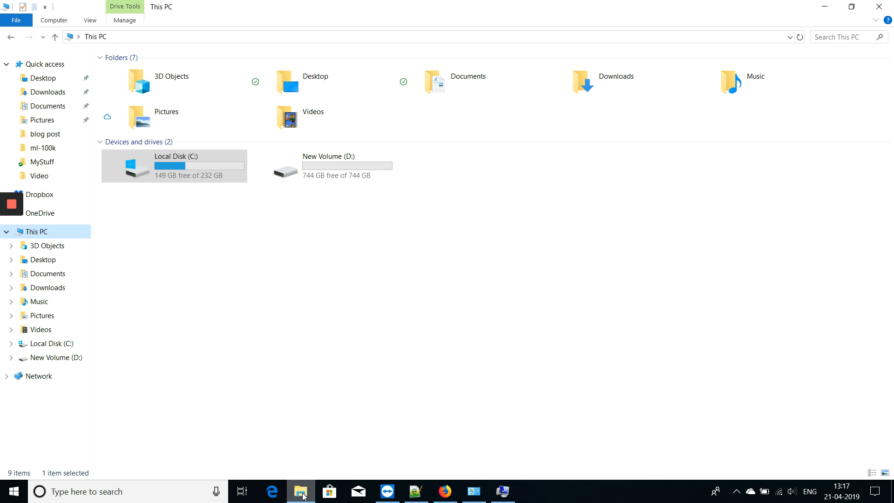
{"action": "double_click", "coordinate": [361, 175]}
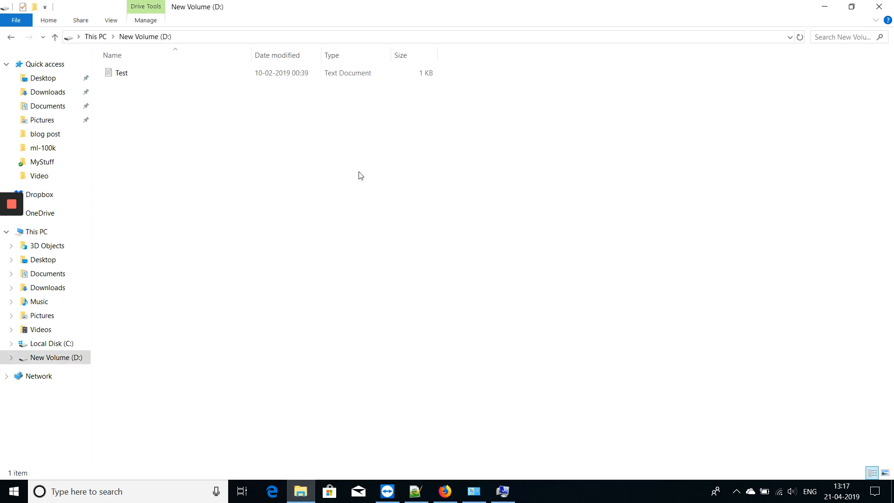
{"action": "left_click", "coordinate": [45, 344]}
{"action": "double_click", "coordinate": [137, 111]}
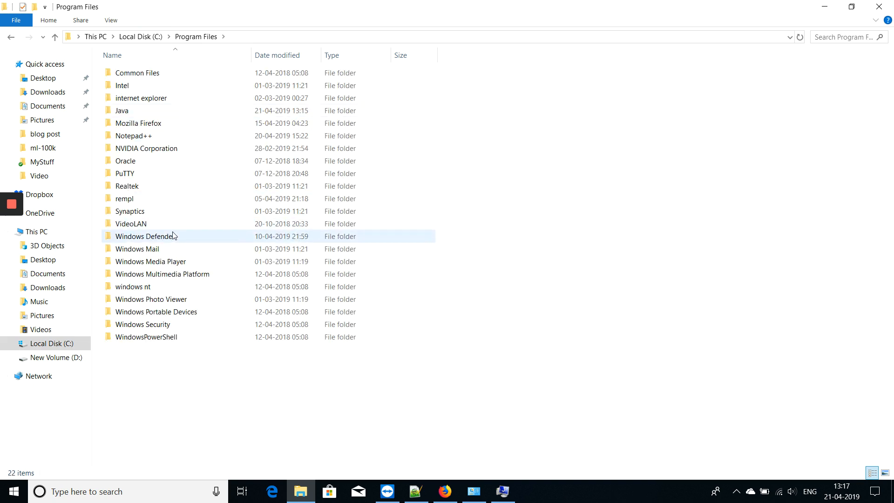
{"action": "mouse_move", "coordinate": [174, 236]}
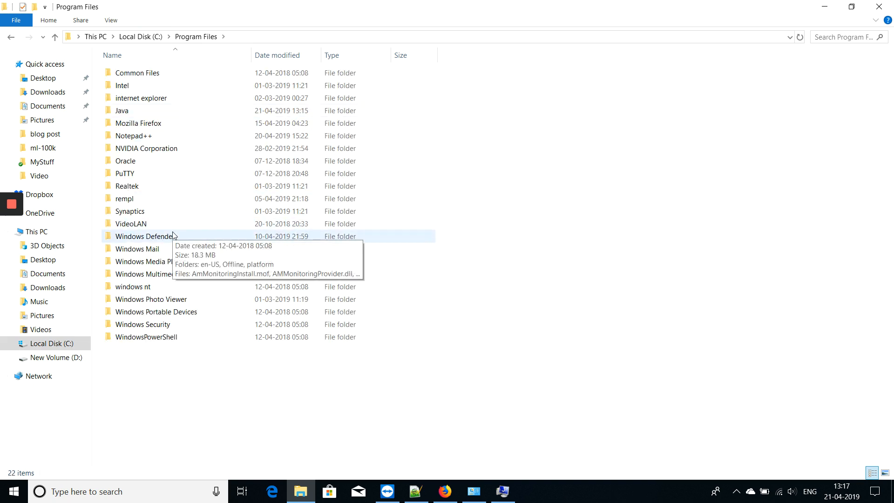
{"action": "double_click", "coordinate": [124, 161]}
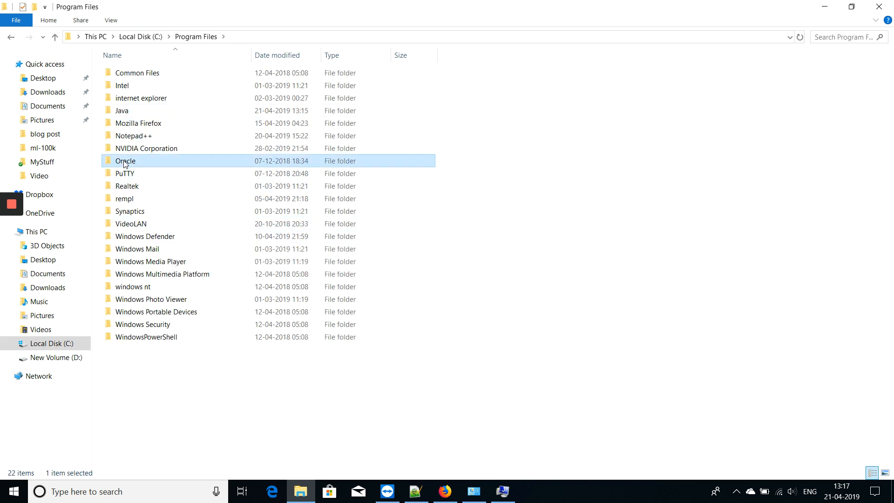
{"action": "left_click", "coordinate": [196, 37]}
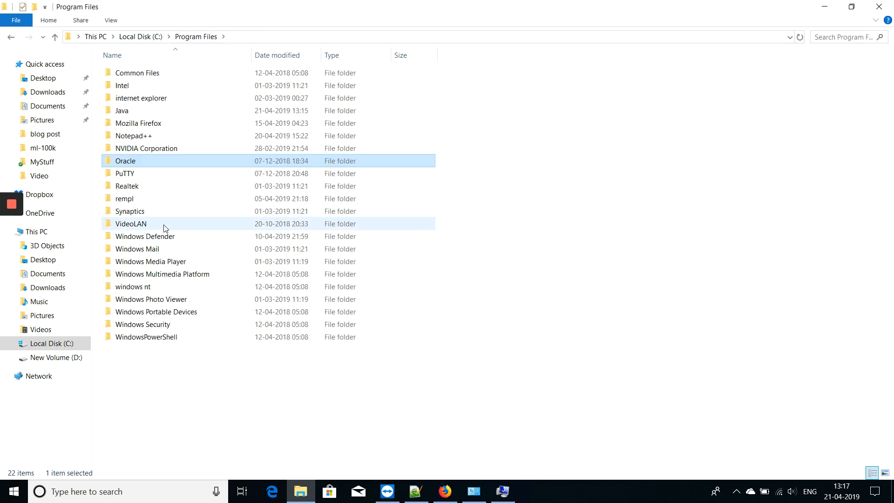
{"action": "double_click", "coordinate": [121, 111]}
{"action": "double_click", "coordinate": [149, 78]}
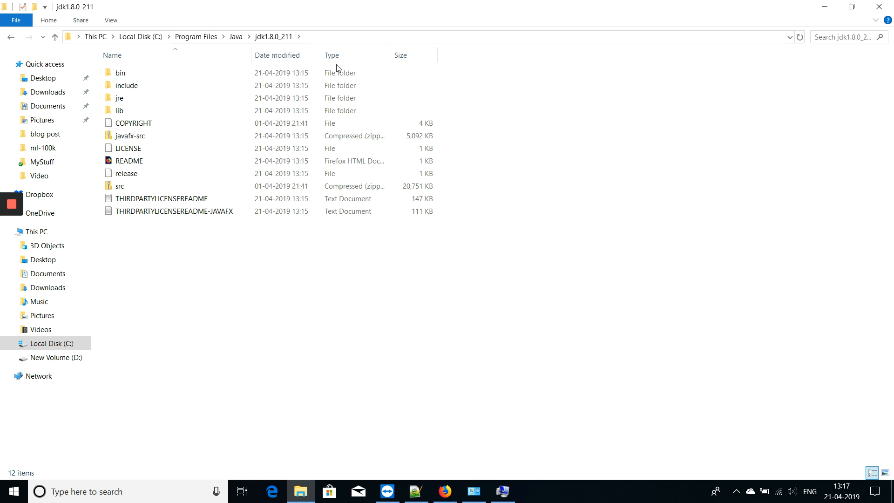
{"action": "left_click", "coordinate": [331, 34]}
{"action": "key", "text": "ctrl+c"}
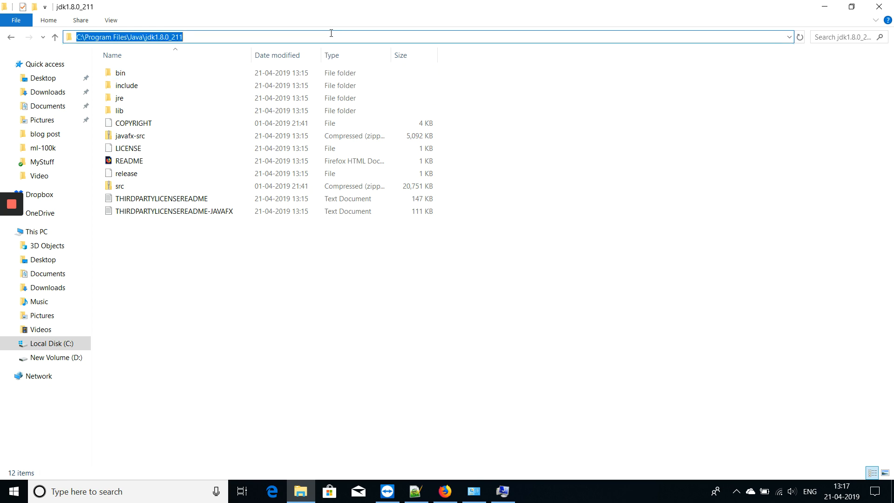
- Set the JAVA_HOME value to C:\Program Files\Java\jdk1.8.0_211 and save the variable
{"action": "left_click", "coordinate": [824, 6]}
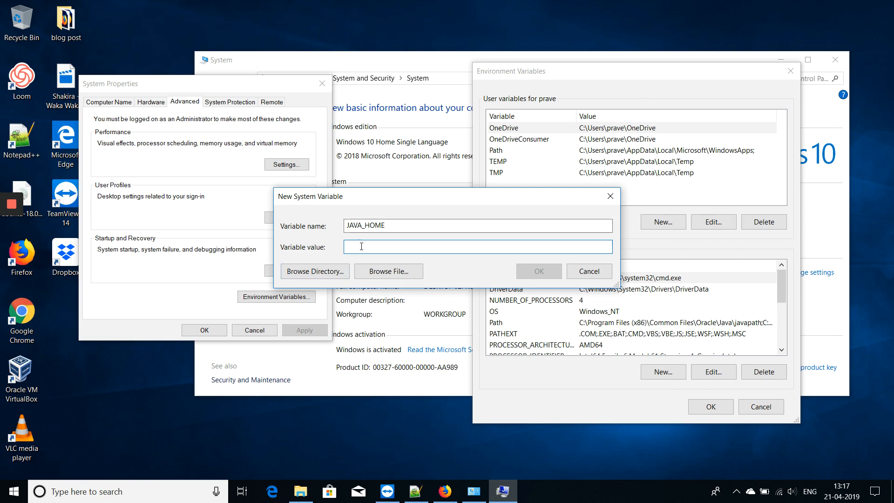
{"action": "key", "text": "ctrl+v"}
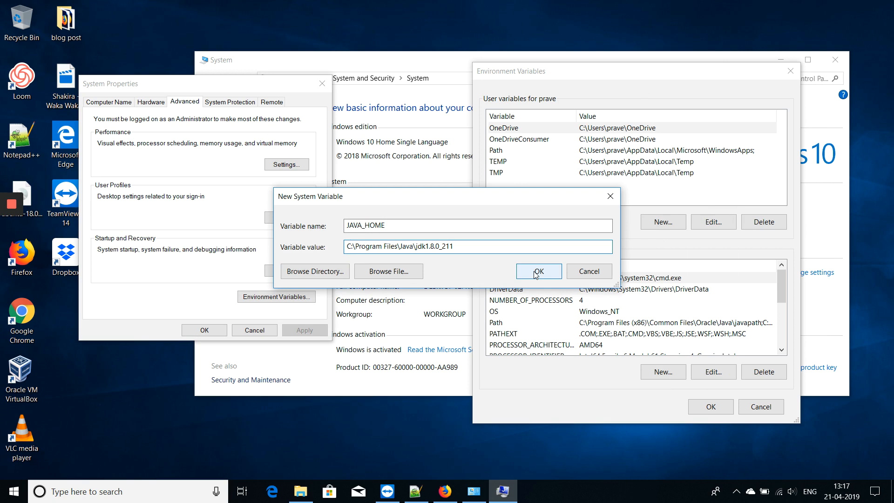
{"action": "left_click", "coordinate": [538, 272]}
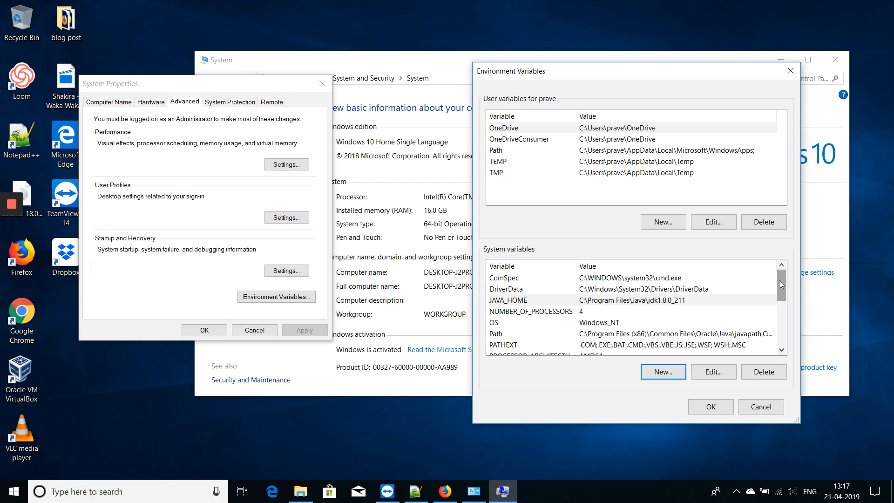
- Add the entry %JAVA_HOME%\bin to the system Path variable, then save the changes and close all system settings windows
{"action": "left_click", "coordinate": [675, 333]}
{"action": "left_click", "coordinate": [706, 373]}
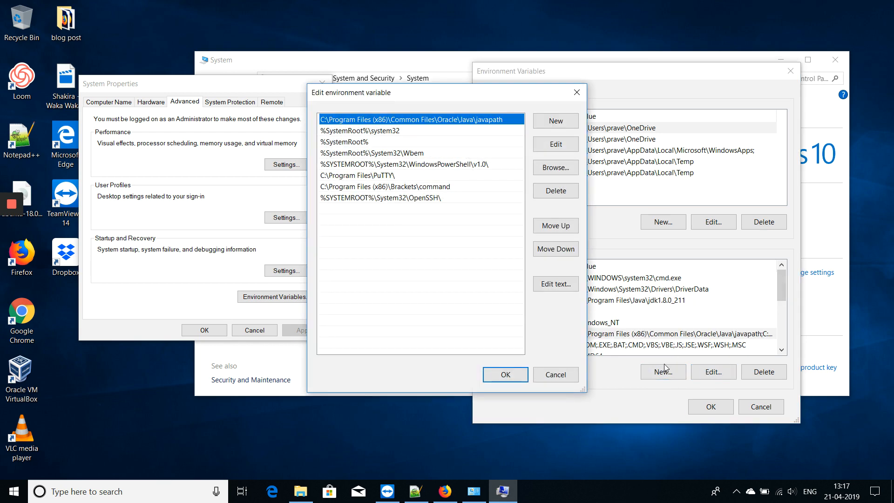
{"action": "left_click", "coordinate": [552, 124]}
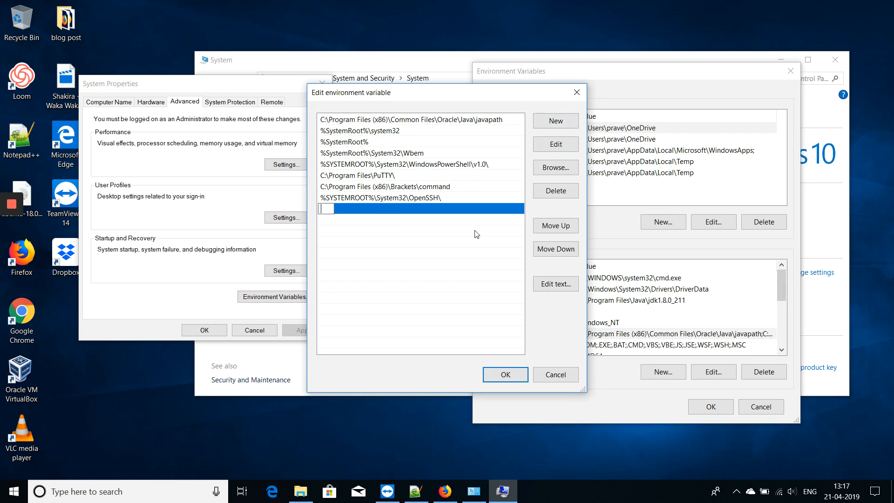
{"action": "type", "text": "%JAVA_HOME"}
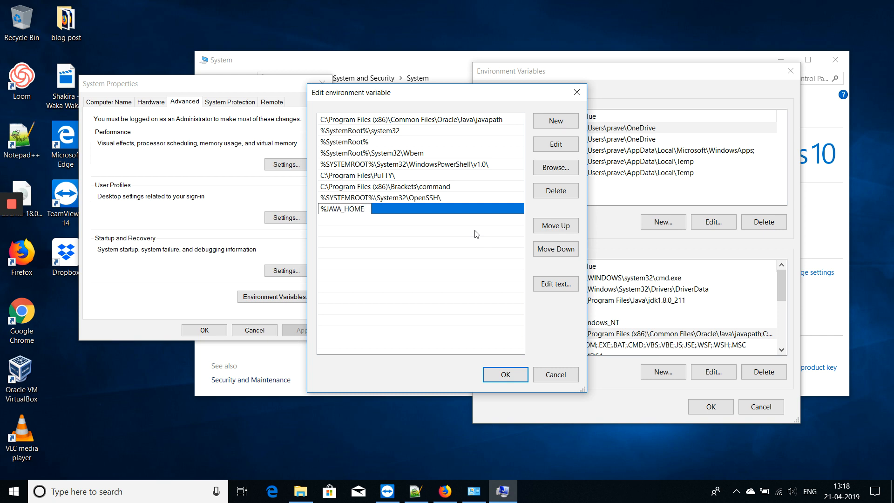
{"action": "type", "text": "%\\bin"}
{"action": "left_click", "coordinate": [501, 375]}
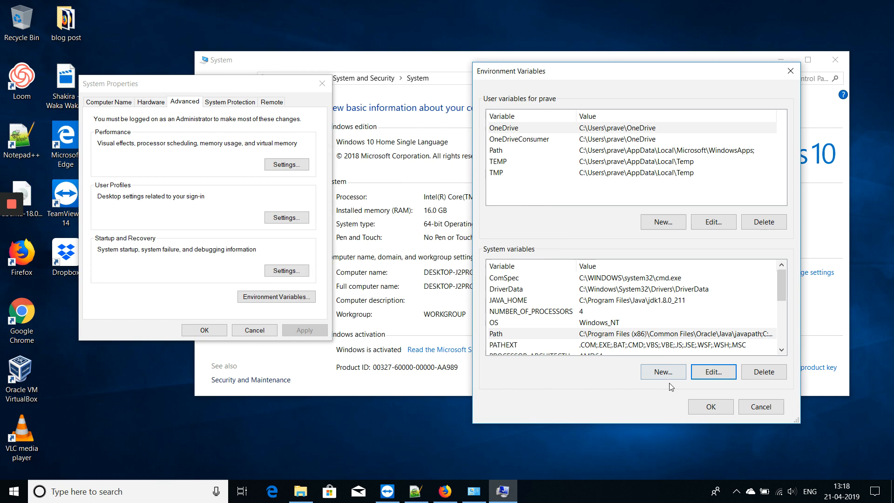
{"action": "left_click", "coordinate": [703, 406]}
{"action": "left_click", "coordinate": [201, 328]}
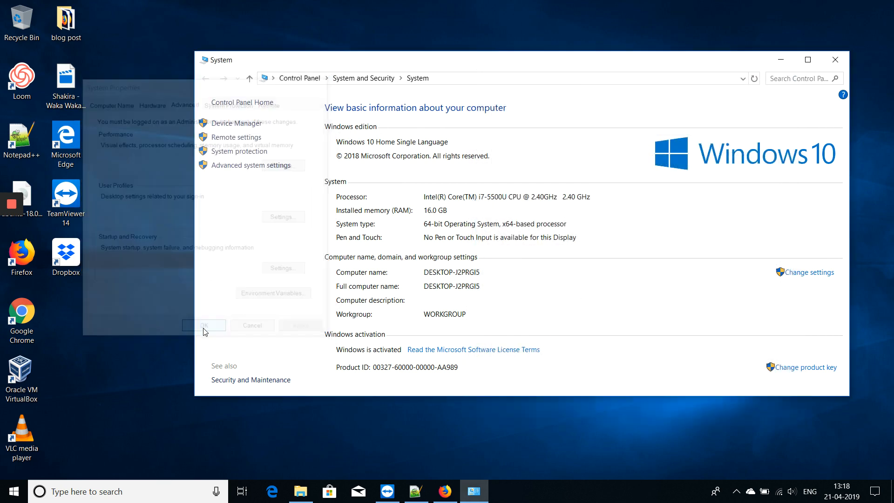
{"action": "left_click", "coordinate": [835, 59]}
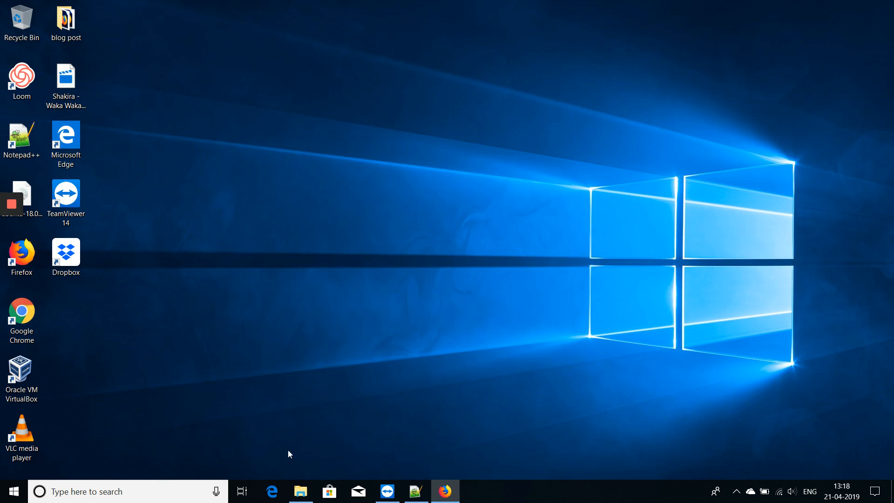
- Check the installed Java version by running java -version in Command Prompt, and minimize the window
{"action": "left_click", "coordinate": [163, 491]}
{"action": "type", "text": "cmd"}
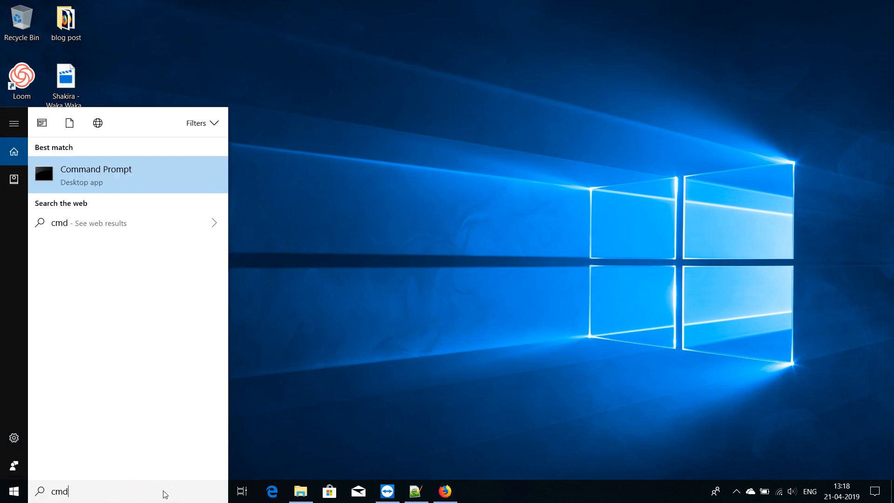
{"action": "key", "text": "Return"}
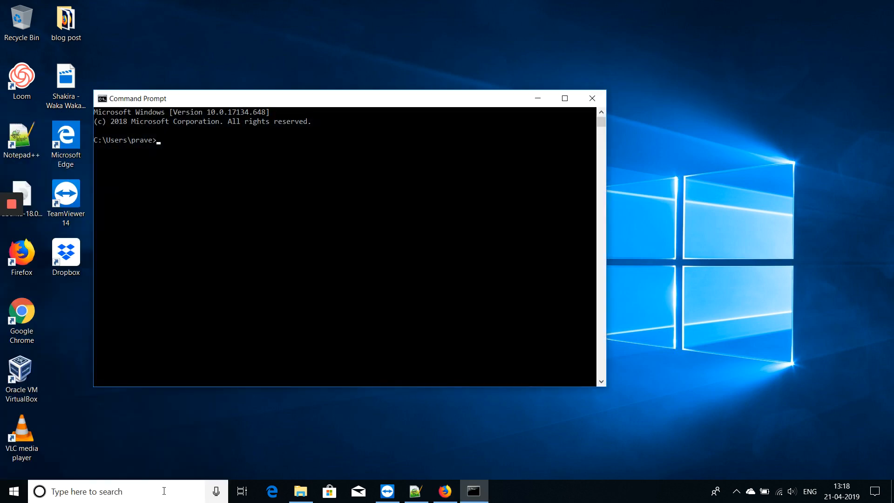
{"action": "type", "text": "java -version"}
{"action": "key", "text": "Return"}
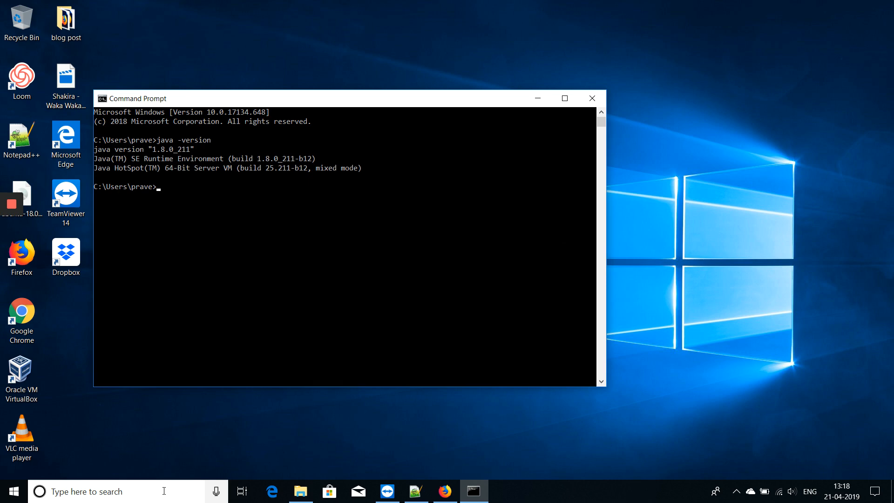
{"action": "left_click", "coordinate": [537, 98]}
{"action": "mouse_move", "coordinate": [16, 212]}
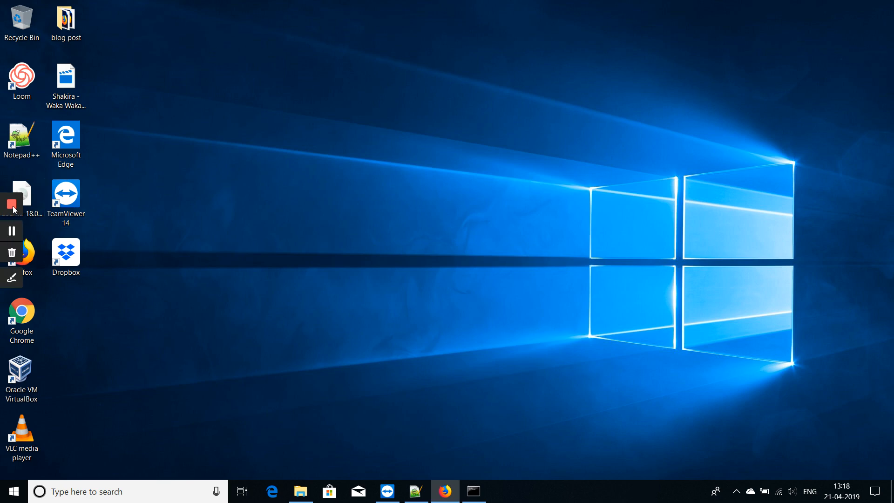